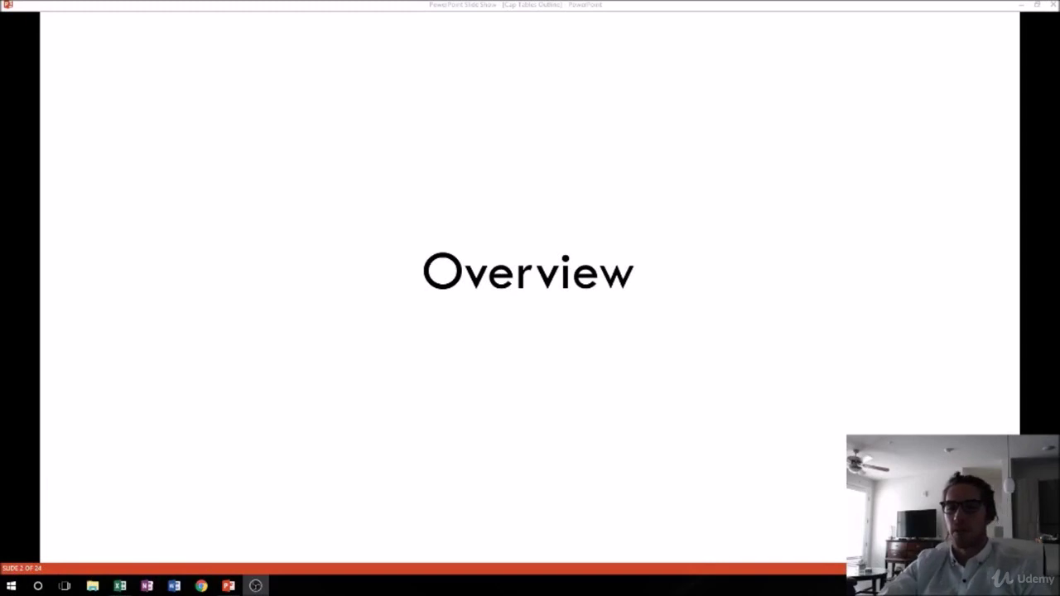
- Switch from the PowerPoint Overview slide show to the Newco cap table workbook in Excel
{"action": "left_click", "coordinate": [119, 586]}
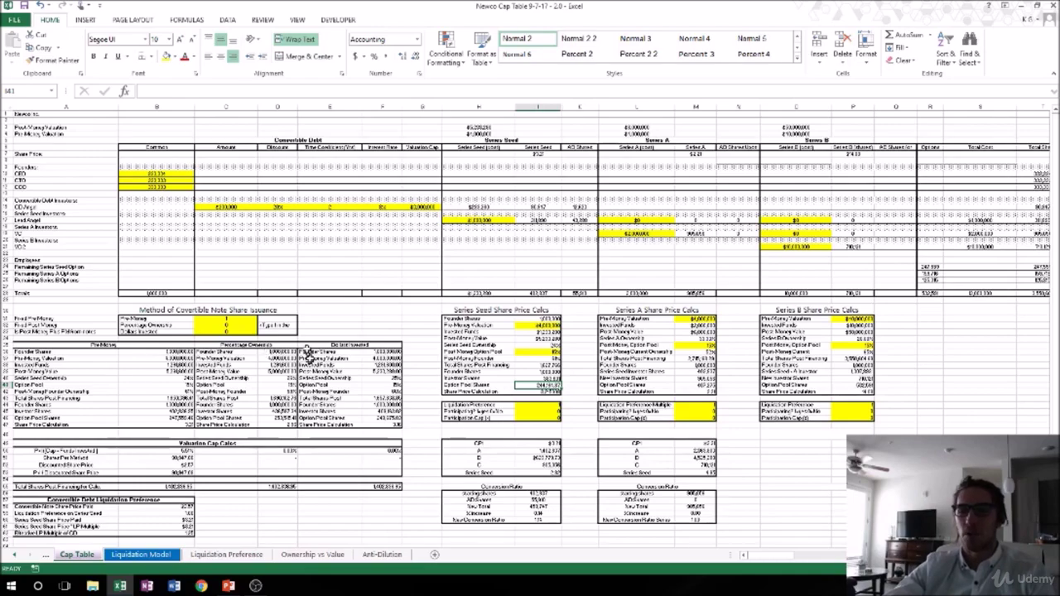
- Zoom into the top of the Cap Table sheet and highlight the CEO, CTO and COO share counts
{"action": "scroll", "coordinate": [147, 213], "scroll_direction": "up", "scroll_amount": 4}
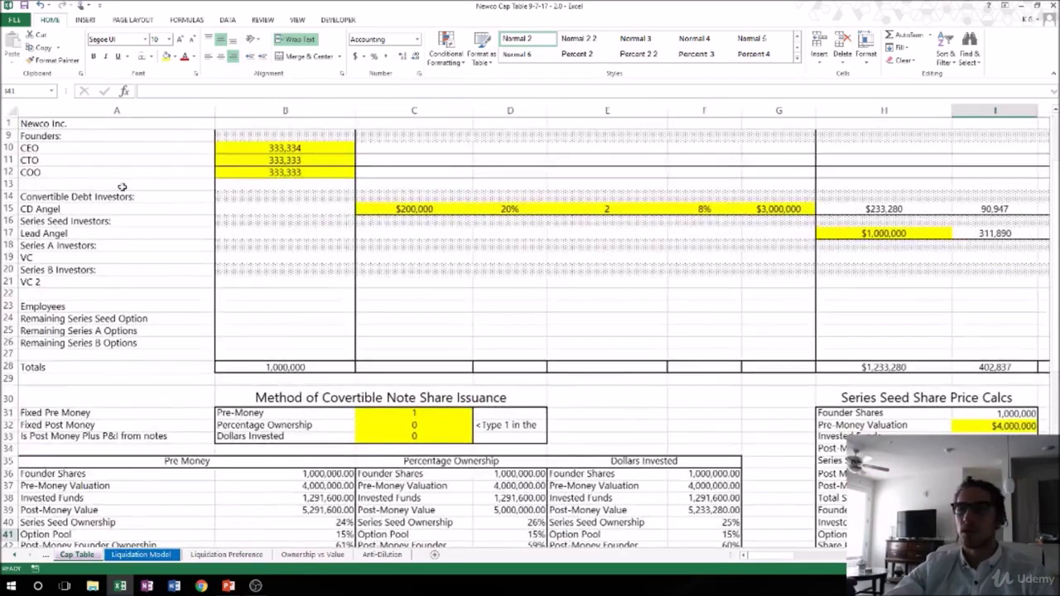
{"action": "scroll", "coordinate": [133, 199], "scroll_direction": "up", "scroll_amount": 4}
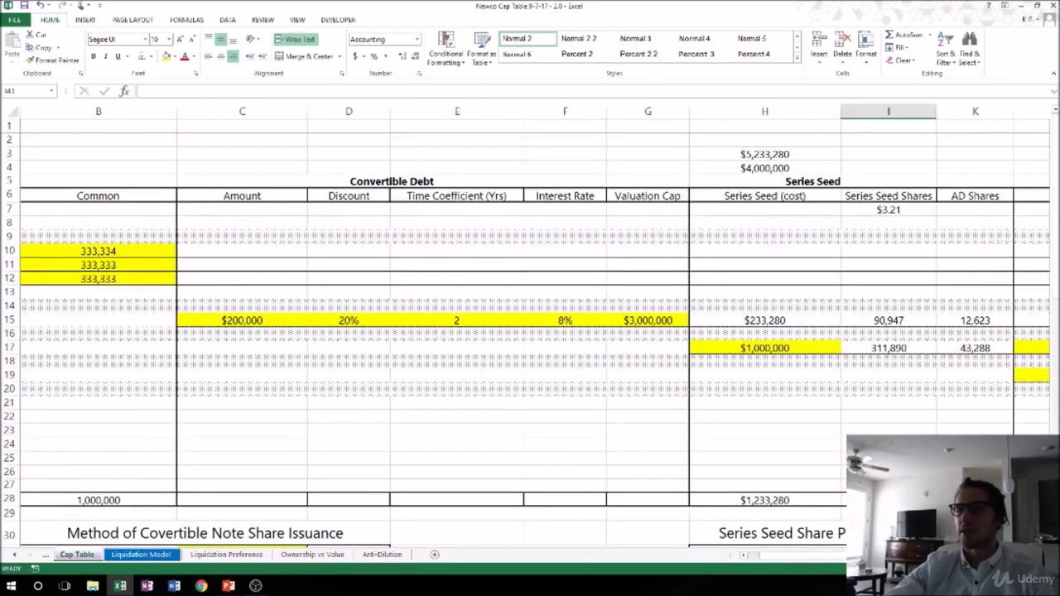
{"action": "left_click_drag", "start_coordinate": [843, 562], "coordinate": [691, 555]}
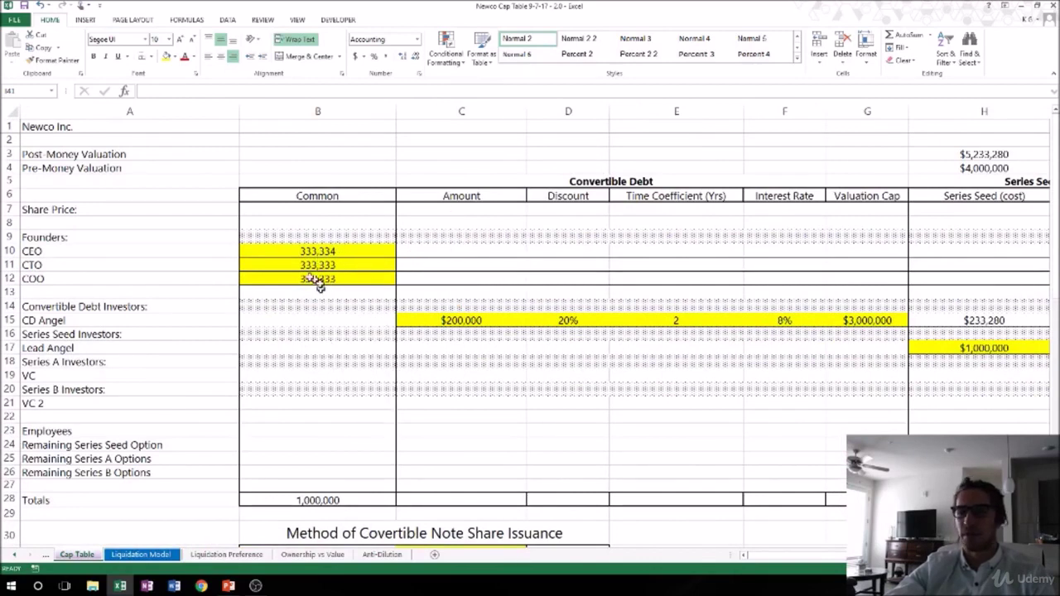
{"action": "left_click_drag", "start_coordinate": [116, 251], "coordinate": [313, 286]}
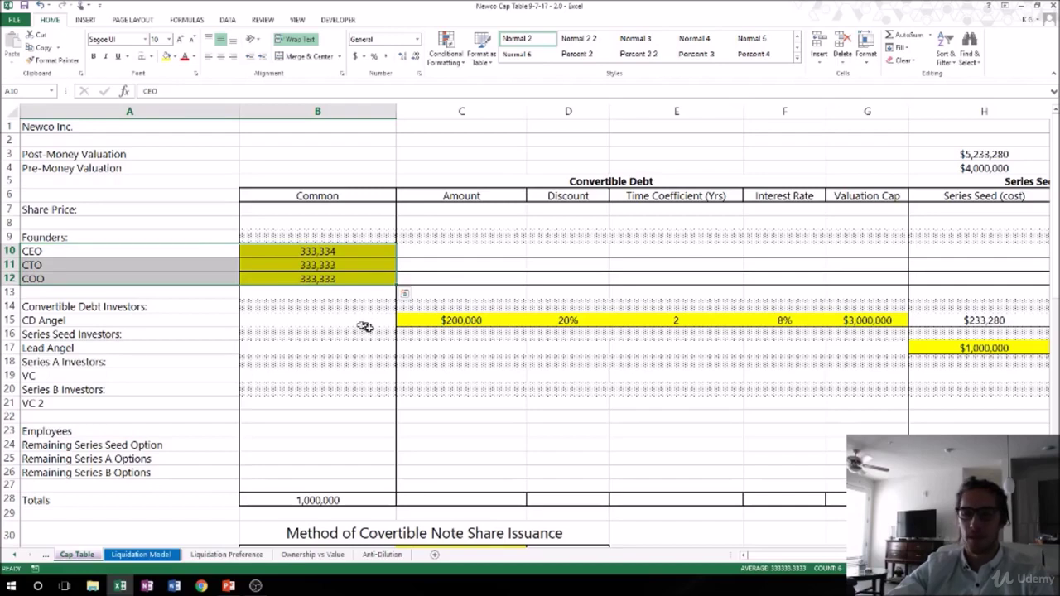
{"action": "left_click", "coordinate": [592, 403]}
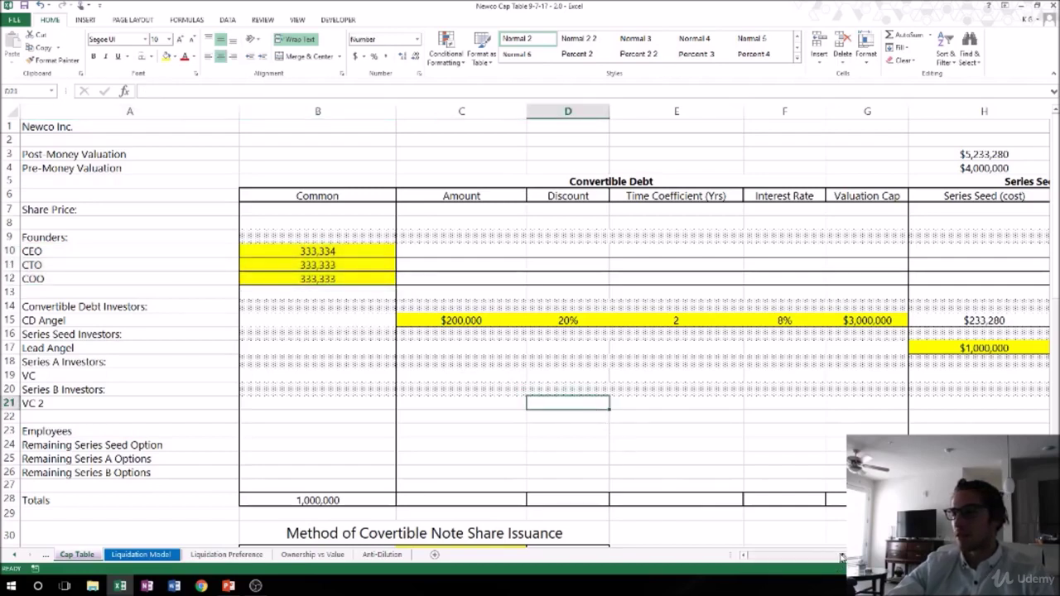
{"action": "left_click", "coordinate": [460, 184]}
{"action": "mouse_move", "coordinate": [491, 186]}
{"action": "left_mouse_down"}
{"action": "mouse_move", "coordinate": [776, 397]}
{"action": "mouse_move", "coordinate": [837, 500]}
{"action": "left_mouse_up"}
{"action": "scroll", "coordinate": [530, 331], "scroll_direction": "right", "scroll_amount": 6}
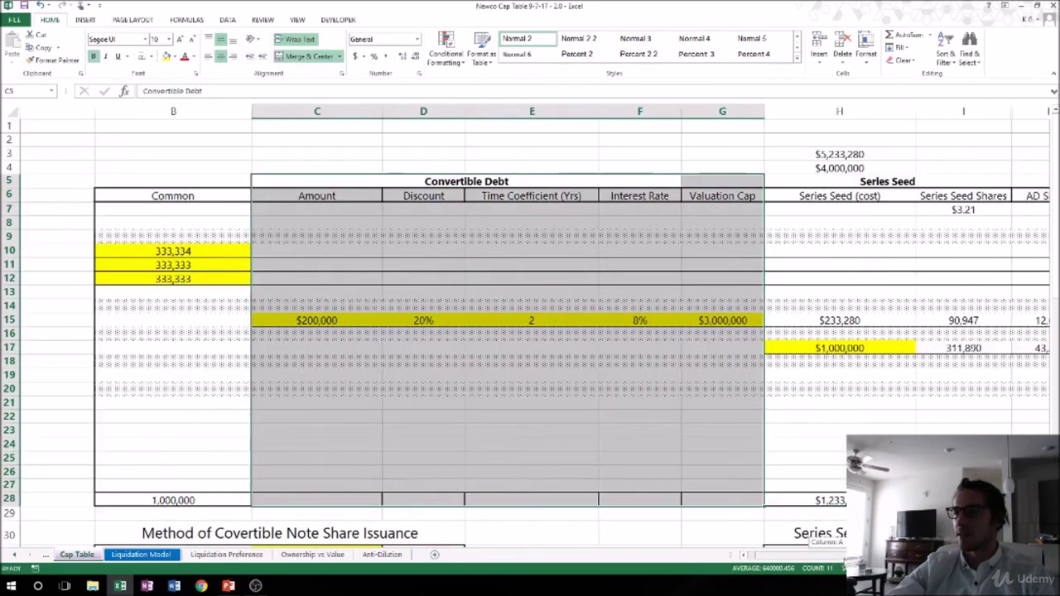
{"action": "left_click", "coordinate": [350, 180]}
{"action": "left_click_drag", "start_coordinate": [351, 180], "coordinate": [705, 454]}
{"action": "scroll", "coordinate": [740, 386], "scroll_direction": "down", "scroll_amount": 3}
{"action": "scroll", "coordinate": [739, 388], "scroll_direction": "down", "scroll_amount": 4}
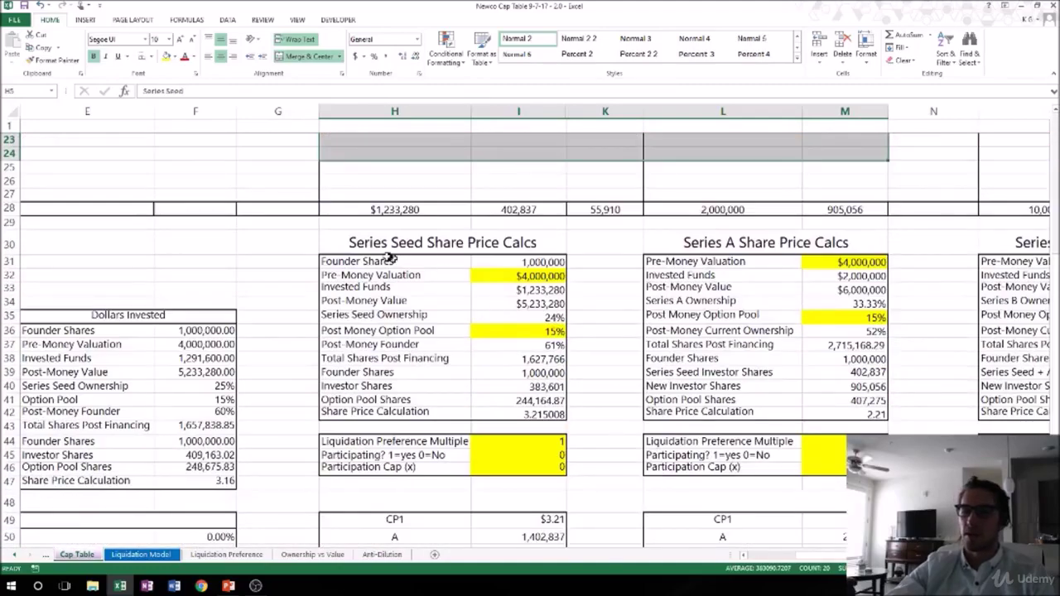
{"action": "left_click_drag", "start_coordinate": [352, 241], "coordinate": [504, 468]}
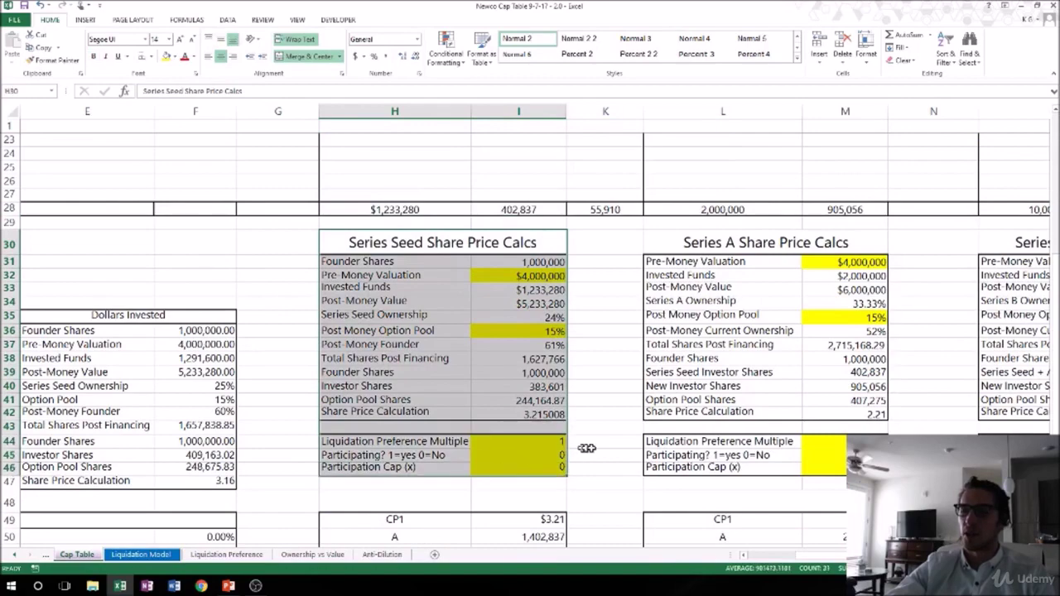
{"action": "left_click", "coordinate": [585, 445]}
{"action": "scroll", "coordinate": [582, 431], "scroll_direction": "down", "scroll_amount": 2}
{"action": "scroll", "coordinate": [582, 430], "scroll_direction": "down", "scroll_amount": 1}
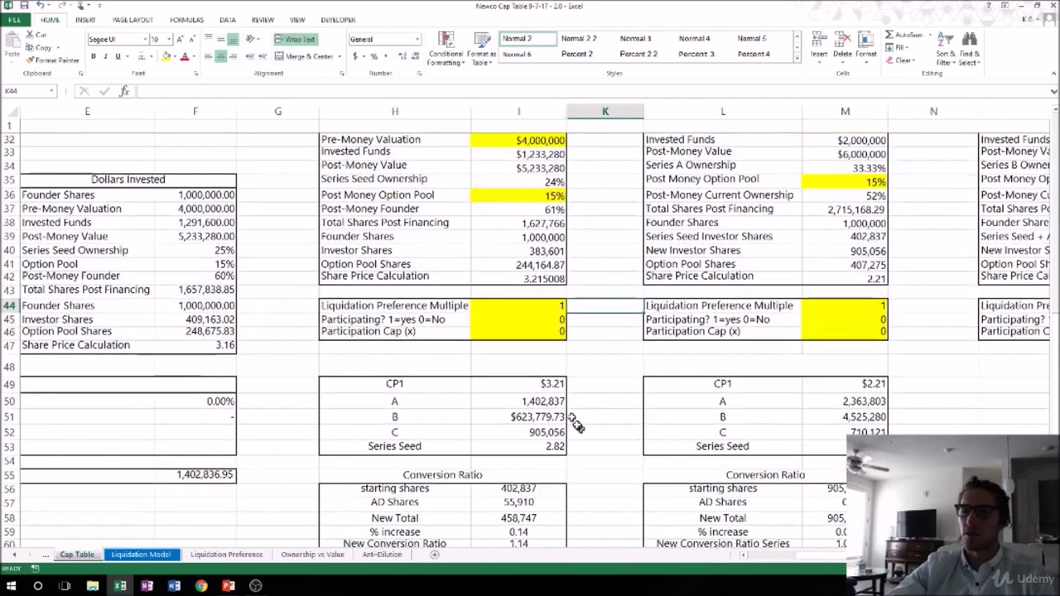
{"action": "left_click_drag", "start_coordinate": [542, 386], "coordinate": [429, 446]}
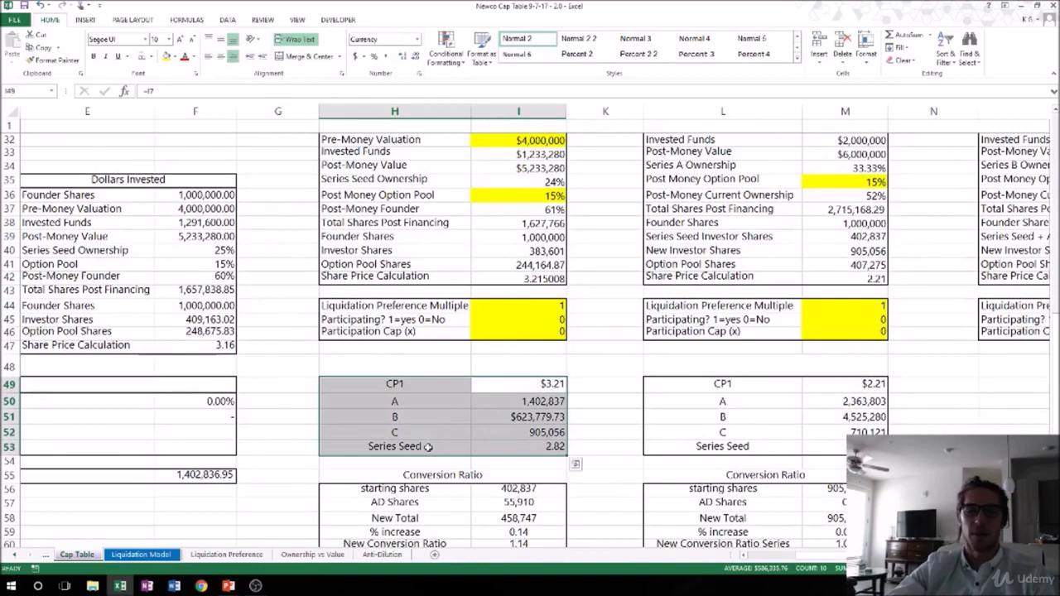
{"action": "scroll", "coordinate": [424, 445], "scroll_direction": "down", "scroll_amount": 2}
{"action": "left_click_drag", "start_coordinate": [368, 388], "coordinate": [497, 456]}
{"action": "scroll", "coordinate": [828, 560], "scroll_direction": "left", "scroll_amount": 3}
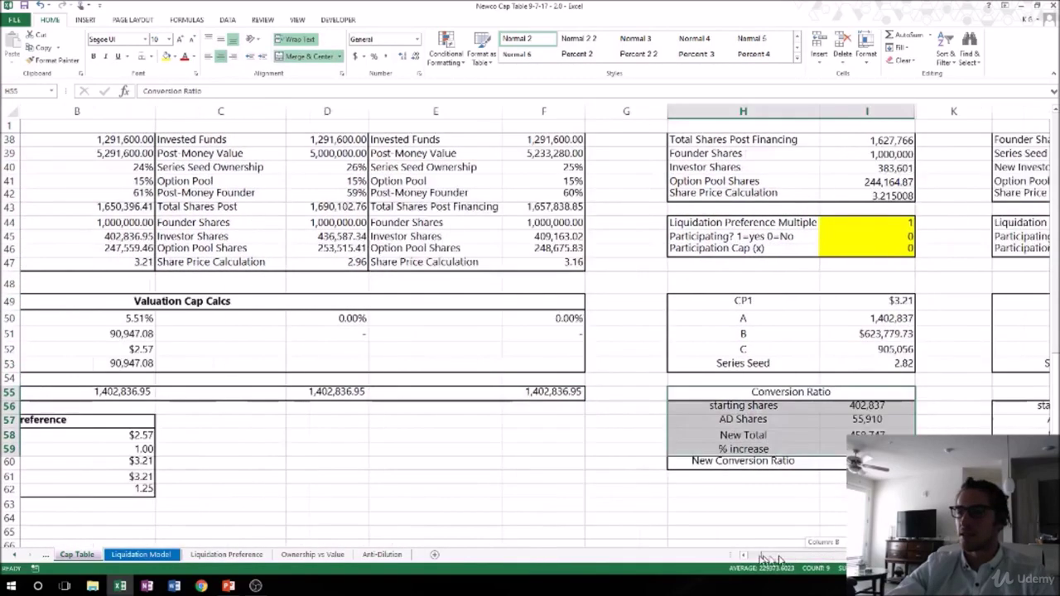
{"action": "scroll", "coordinate": [499, 401], "scroll_direction": "up", "scroll_amount": 3}
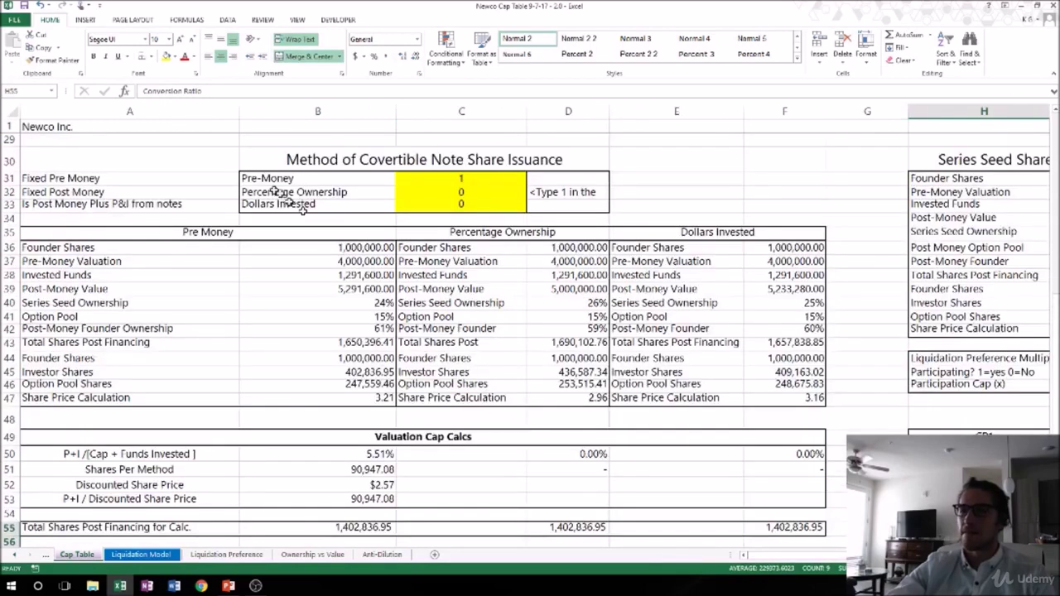
{"action": "mouse_move", "coordinate": [98, 157]}
{"action": "left_mouse_down"}
{"action": "mouse_move", "coordinate": [464, 161]}
{"action": "mouse_move", "coordinate": [670, 194]}
{"action": "mouse_move", "coordinate": [671, 204]}
{"action": "left_mouse_up"}
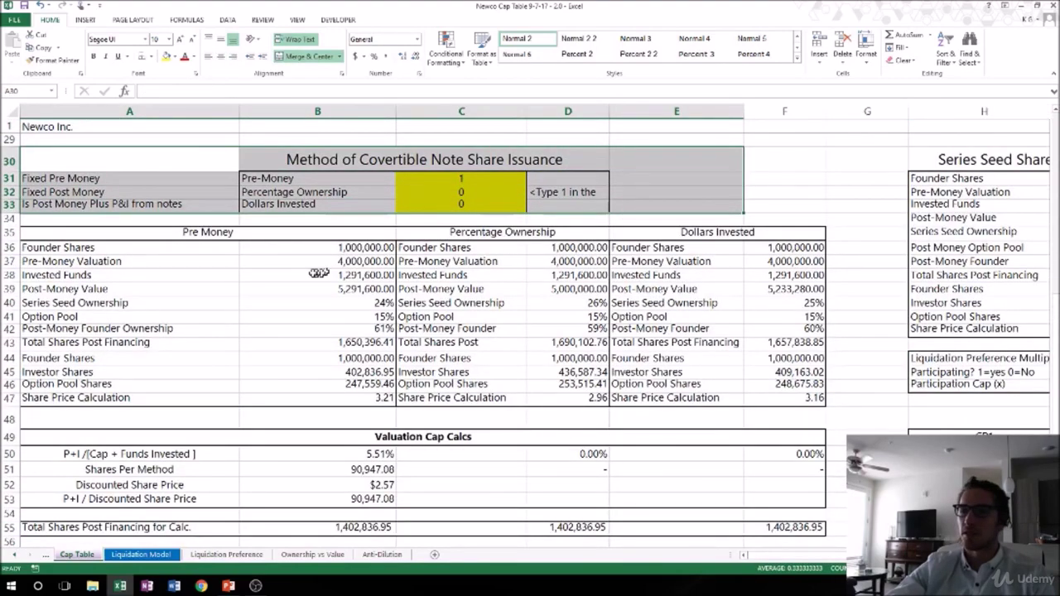
{"action": "left_click_drag", "start_coordinate": [78, 245], "coordinate": [757, 399]}
{"action": "scroll", "coordinate": [497, 372], "scroll_direction": "down", "scroll_amount": 2}
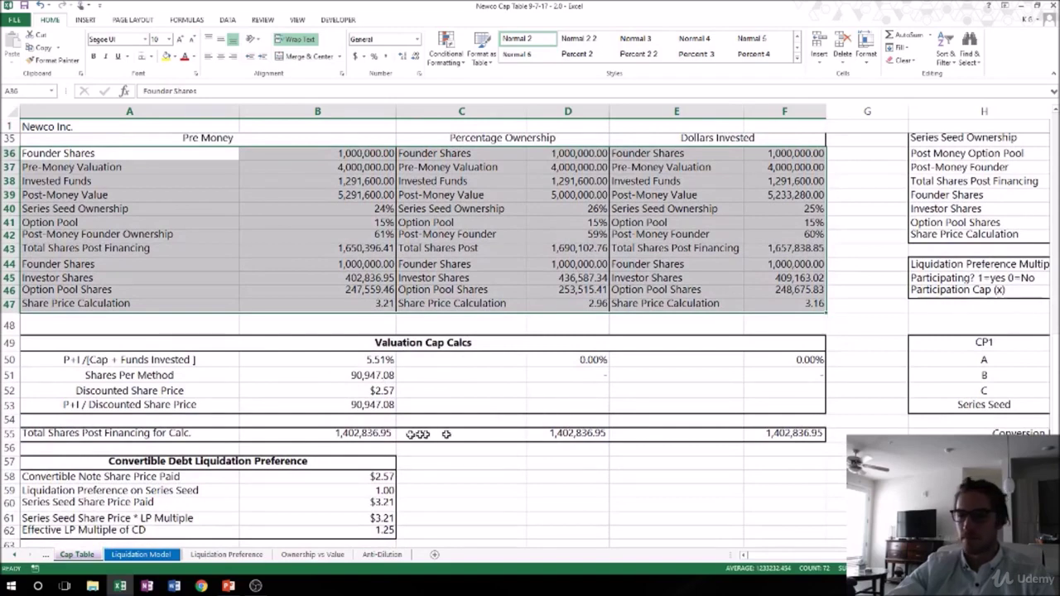
{"action": "left_click_drag", "start_coordinate": [68, 469], "coordinate": [285, 526]}
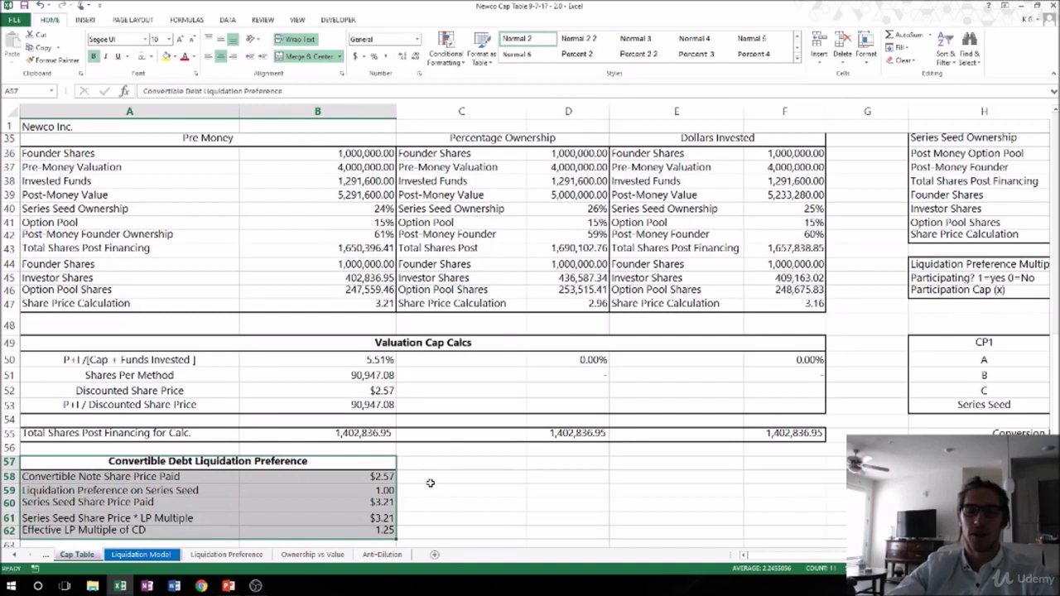
- Open the Liquidation Model sheet and highlight the Series B block
{"action": "left_click", "coordinate": [154, 560]}
{"action": "scroll", "coordinate": [282, 410], "scroll_direction": "up", "scroll_amount": 10}
{"action": "scroll", "coordinate": [274, 405], "scroll_direction": "up", "scroll_amount": 8}
{"action": "scroll", "coordinate": [506, 418], "scroll_direction": "down", "scroll_amount": 1}
{"action": "scroll", "coordinate": [505, 417], "scroll_direction": "down", "scroll_amount": 2}
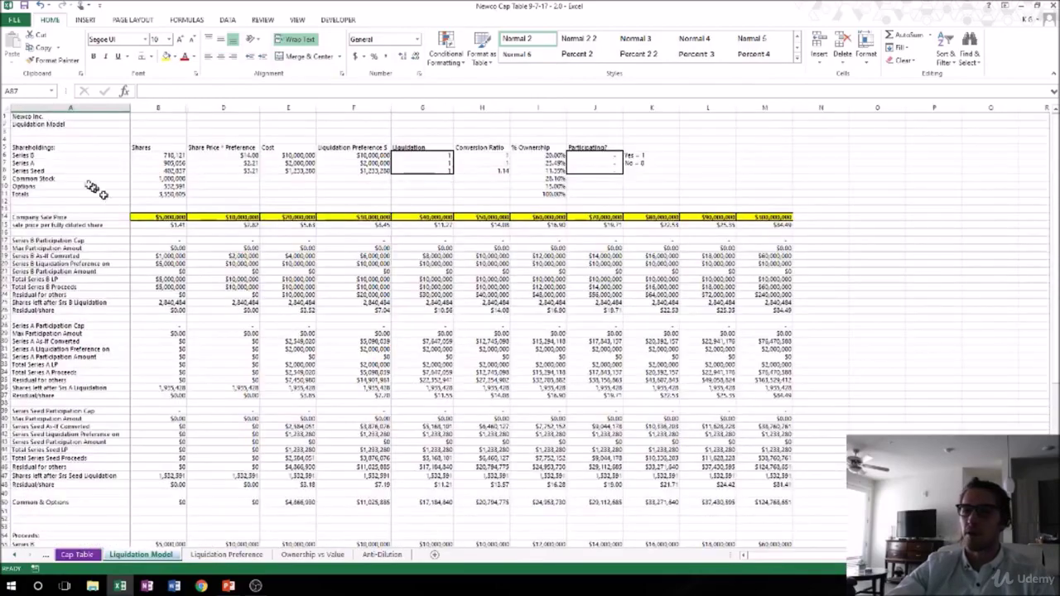
{"action": "scroll", "coordinate": [39, 212], "scroll_direction": "down", "scroll_amount": 1}
{"action": "left_click_drag", "start_coordinate": [37, 217], "coordinate": [681, 262]}
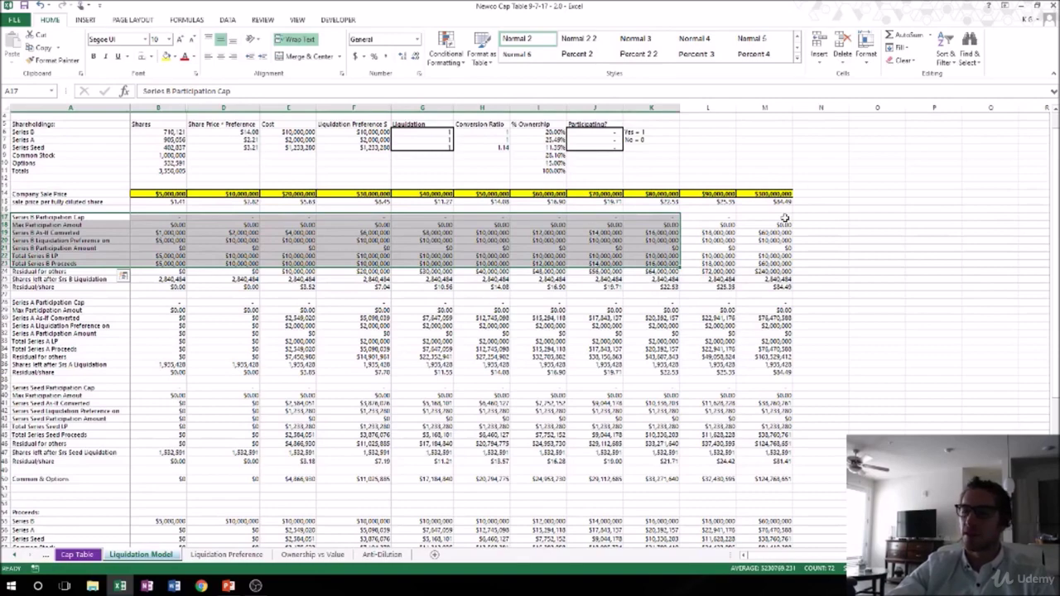
- Highlight the company sale price row, plus the largest sale's Series B payouts and Common & Options total
{"action": "scroll", "coordinate": [415, 248], "scroll_direction": "down", "scroll_amount": 2}
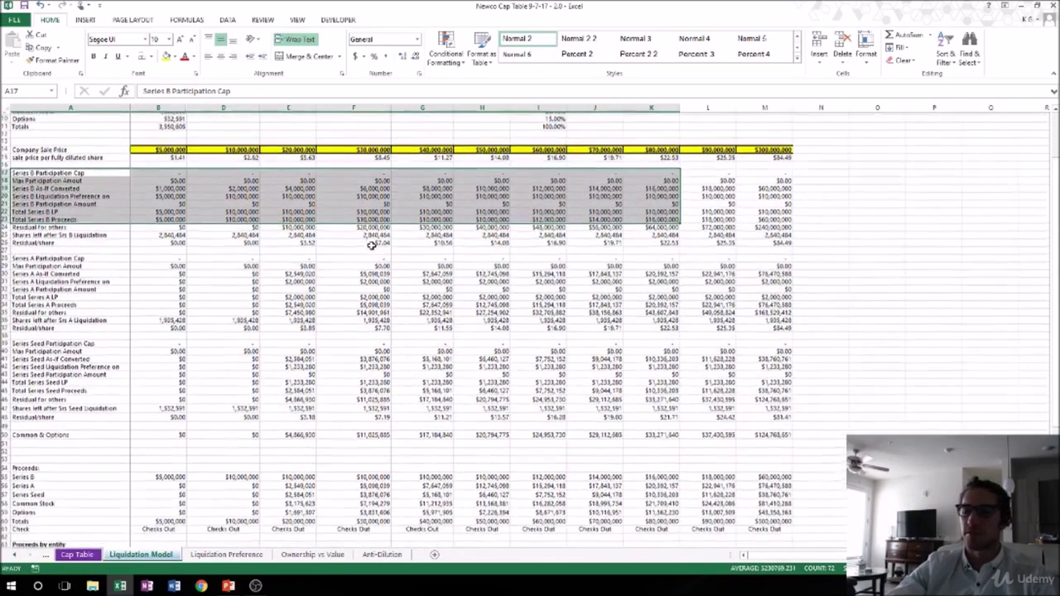
{"action": "scroll", "coordinate": [372, 245], "scroll_direction": "down", "scroll_amount": 2}
{"action": "scroll", "coordinate": [199, 305], "scroll_direction": "up", "scroll_amount": 2}
{"action": "left_click_drag", "start_coordinate": [144, 147], "coordinate": [757, 158]}
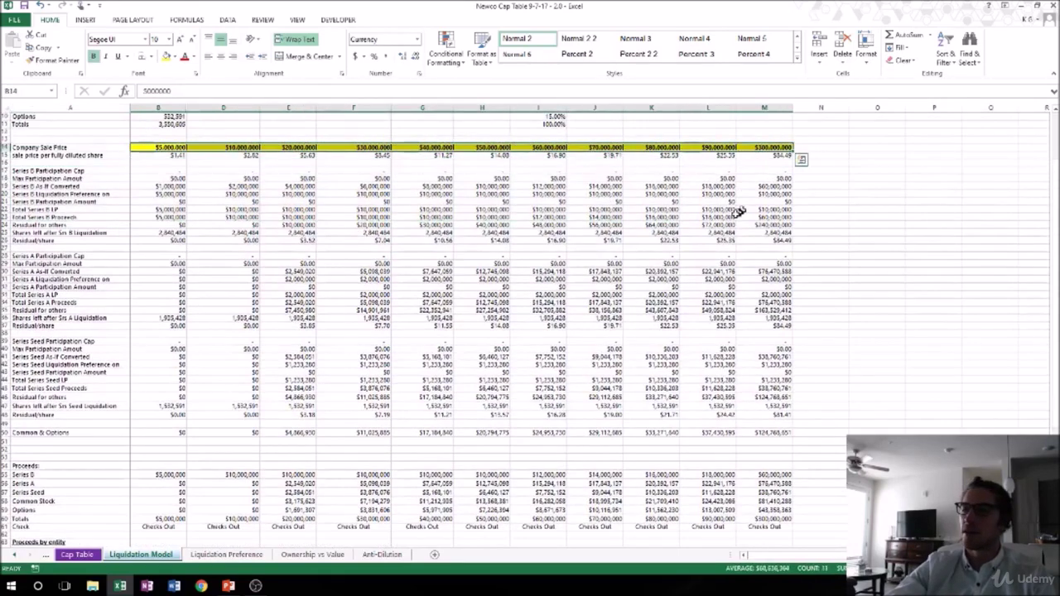
{"action": "scroll", "coordinate": [737, 213], "scroll_direction": "down", "scroll_amount": 3}
{"action": "left_click_drag", "start_coordinate": [762, 140], "coordinate": [770, 174]}
{"action": "scroll", "coordinate": [790, 380], "scroll_direction": "down", "scroll_amount": 3}
{"action": "left_click", "coordinate": [764, 294]}
- Highlight the CEO and founders' proceeds across all sale prices, then move to Liquidation Preference
{"action": "scroll", "coordinate": [762, 379], "scroll_direction": "down", "scroll_amount": 2}
{"action": "scroll", "coordinate": [762, 378], "scroll_direction": "down", "scroll_amount": 3}
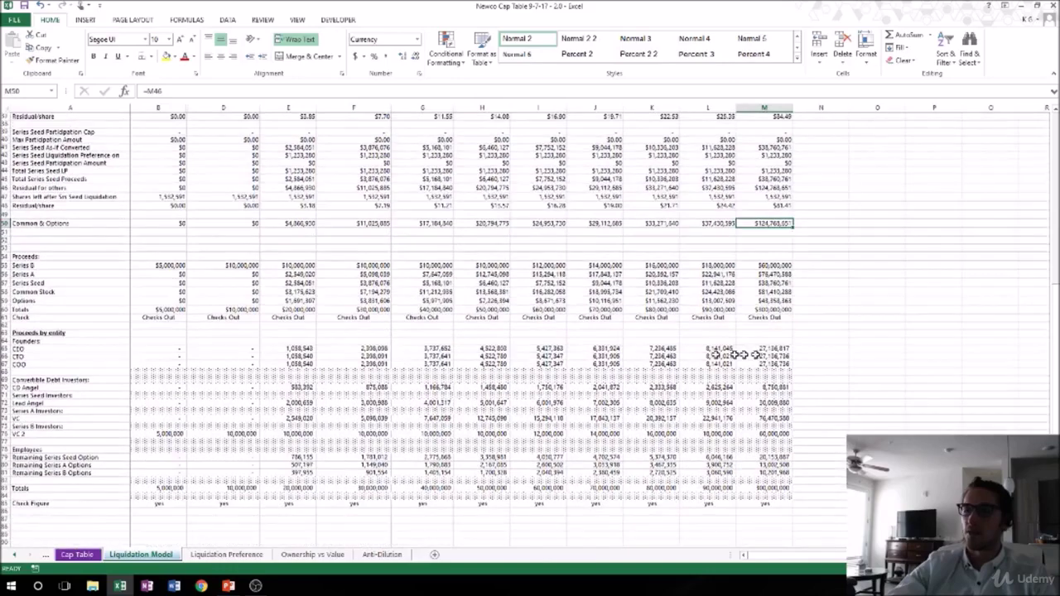
{"action": "left_click", "coordinate": [76, 351]}
{"action": "left_click_drag", "start_coordinate": [107, 353], "coordinate": [750, 369]}
{"action": "scroll", "coordinate": [758, 333], "scroll_direction": "down", "scroll_amount": 1}
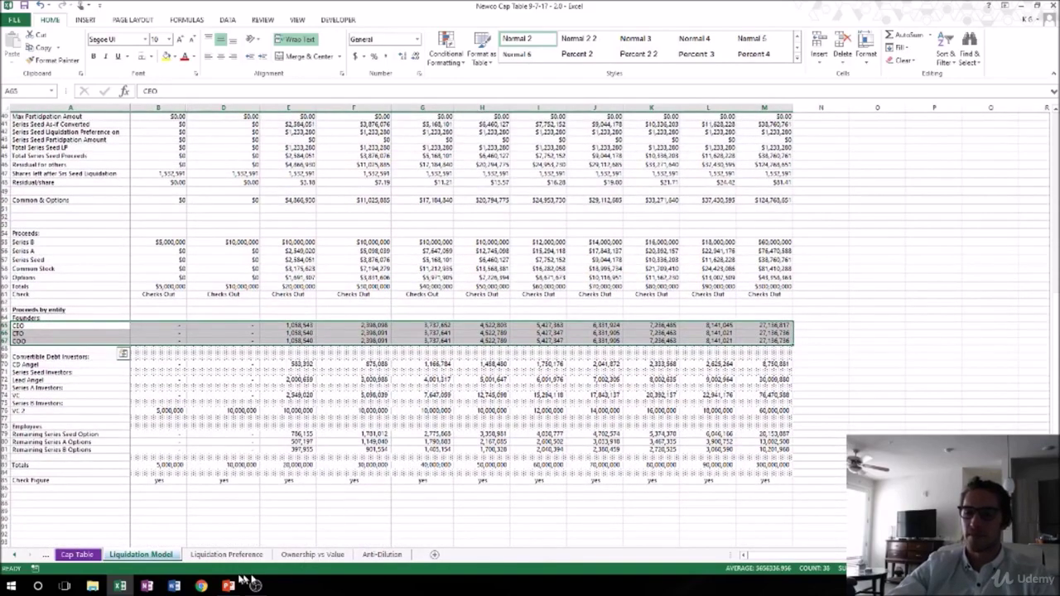
{"action": "left_click", "coordinate": [236, 554]}
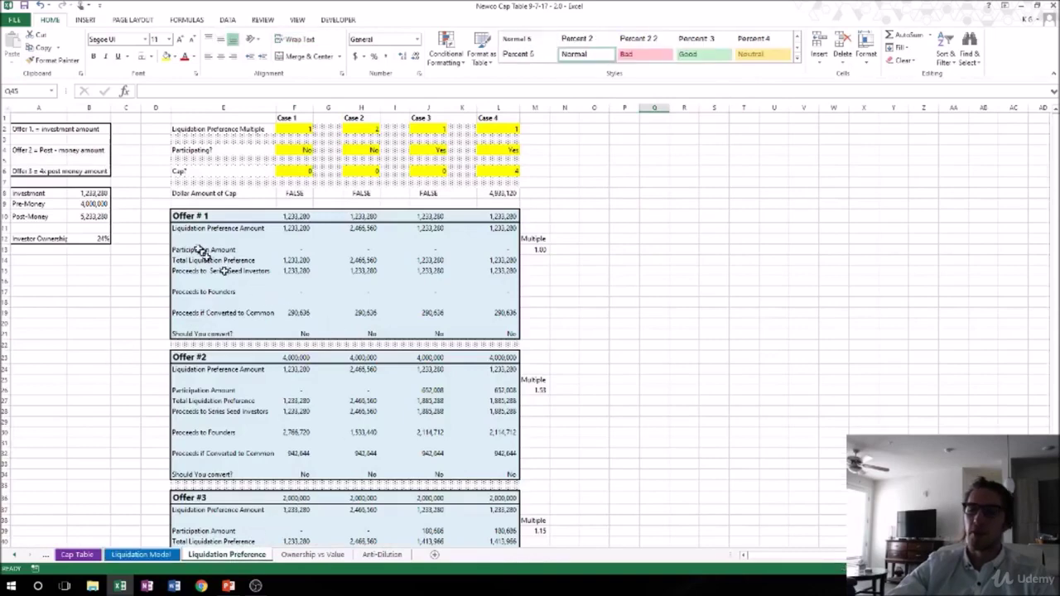
- Highlight the Offer #1 cases block, then inspect the CD Angel initial investment on Ownership vs Value
{"action": "left_click_drag", "start_coordinate": [123, 133], "coordinate": [605, 343]}
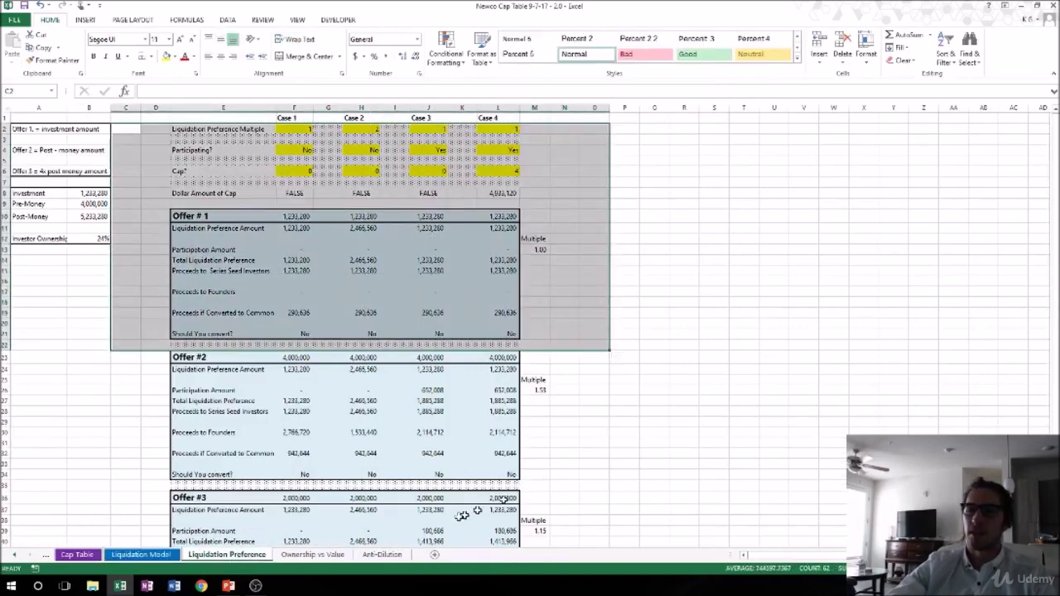
{"action": "left_click", "coordinate": [299, 557]}
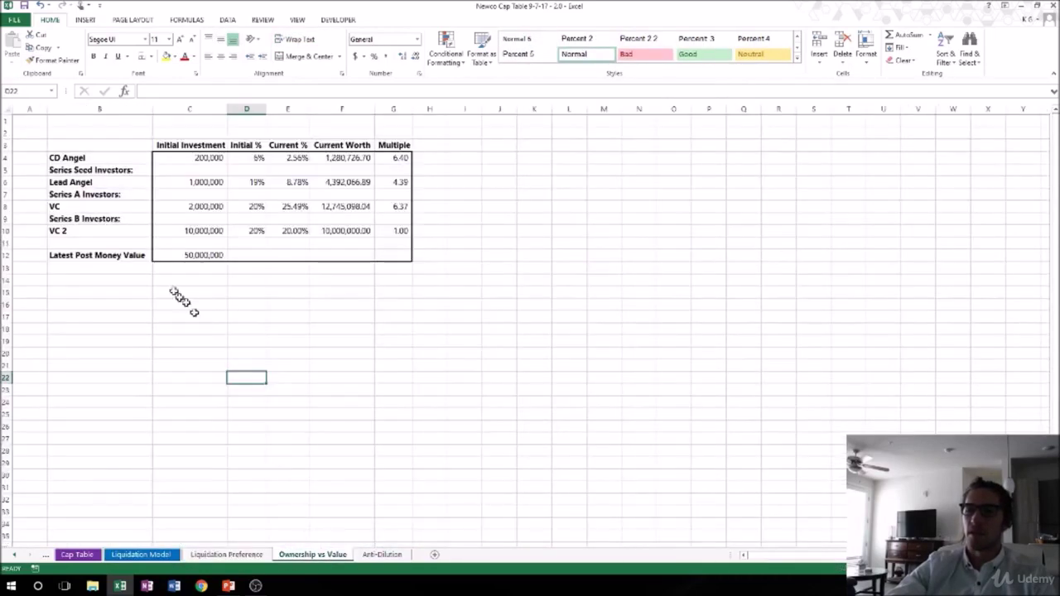
{"action": "left_click_drag", "start_coordinate": [88, 146], "coordinate": [184, 159]}
{"action": "left_click", "coordinate": [186, 159]}
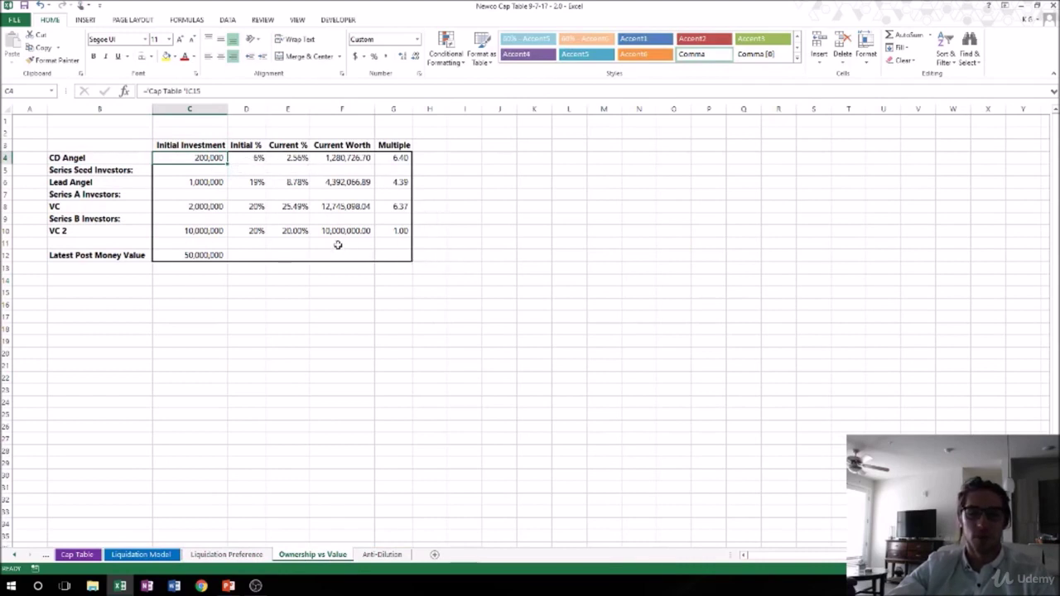
- Highlight the Anti Dilution calculation table B3:C13, then return to the top of the Cap Table sheet
{"action": "left_click", "coordinate": [377, 555]}
{"action": "left_click_drag", "start_coordinate": [63, 146], "coordinate": [103, 323]}
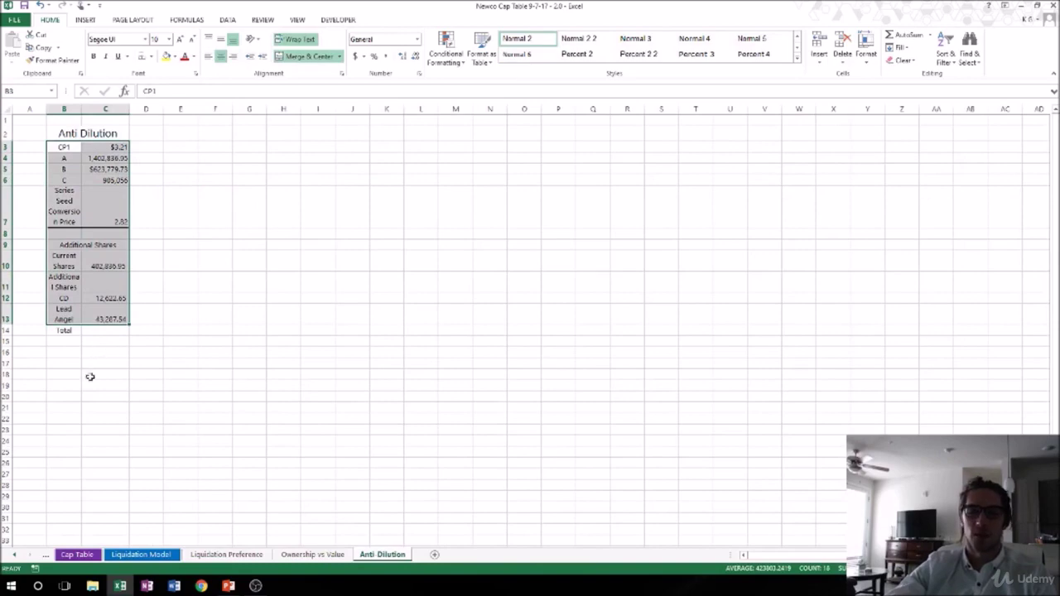
{"action": "left_click", "coordinate": [85, 554]}
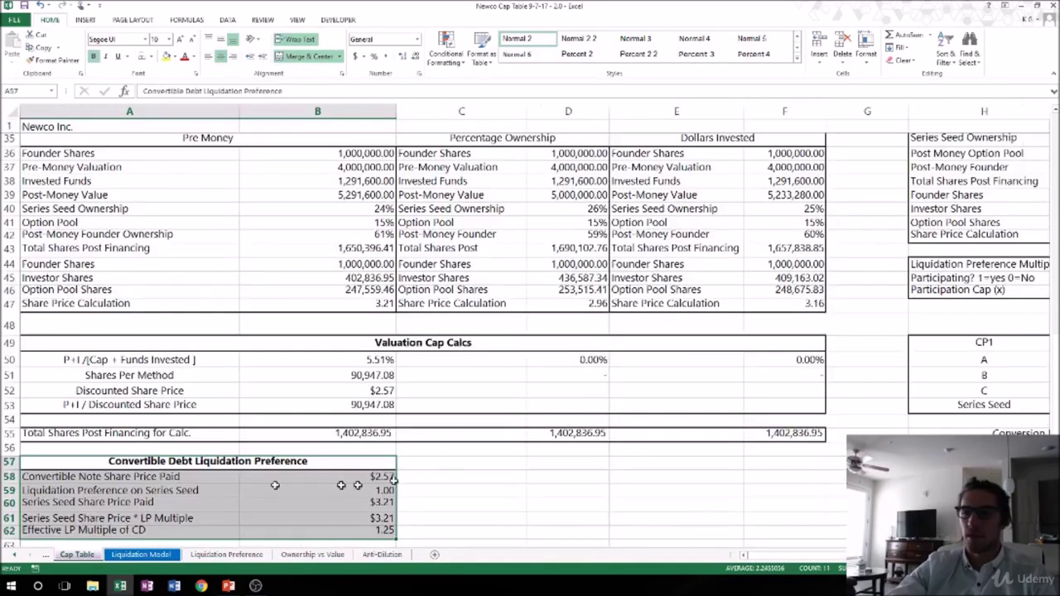
{"action": "scroll", "coordinate": [605, 362], "scroll_direction": "up", "scroll_amount": 11}
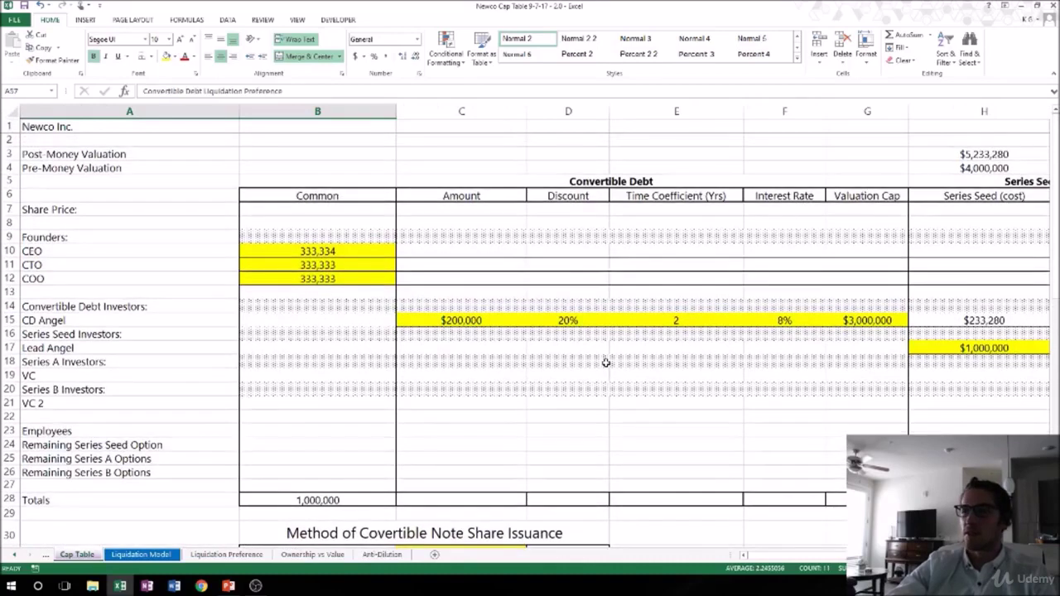